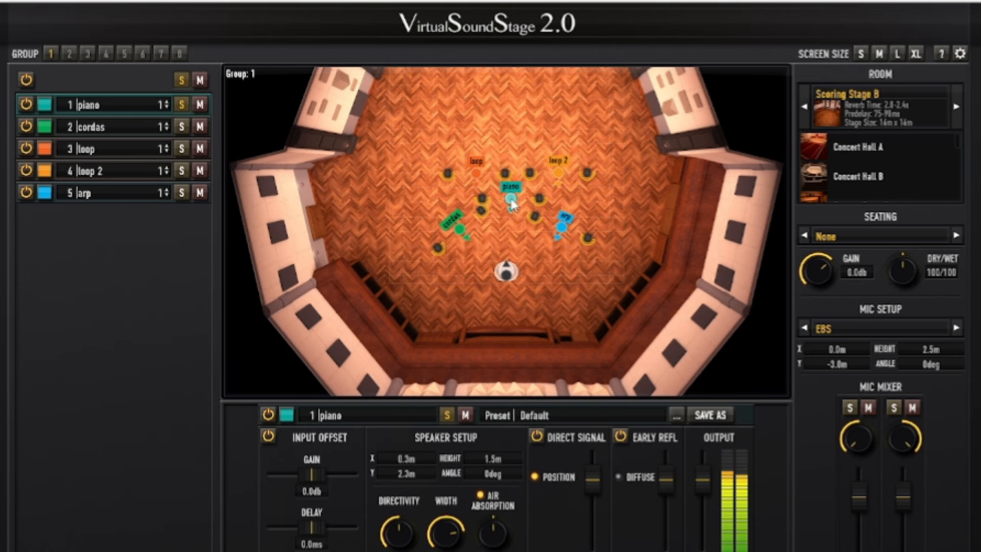
# Step: Move the piano source to the far right of Scoring Stage B, at about X 6.0 m, Y 2.8 m, and switch the room to Studio
pyautogui.moveTo(511, 204); pyautogui.dragTo(607, 261)
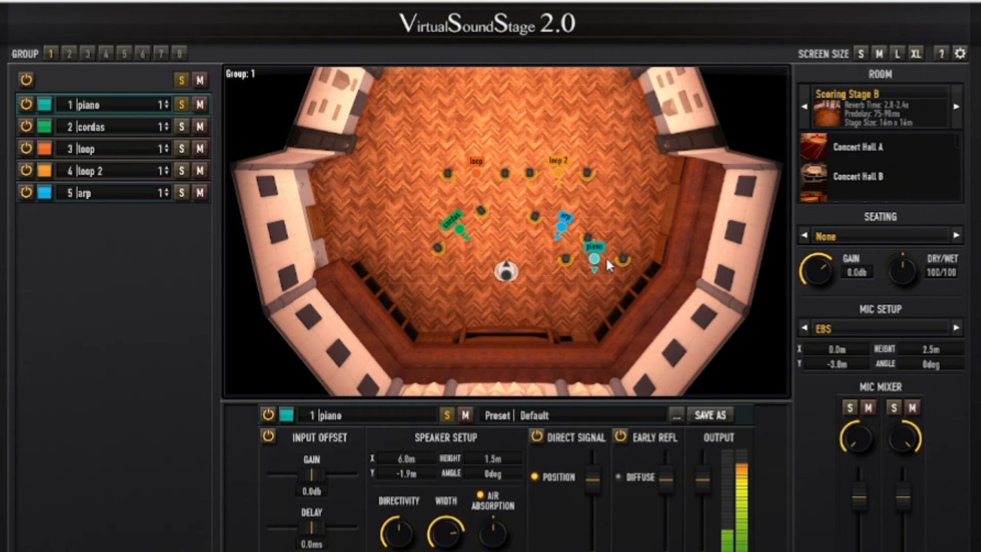
pyautogui.moveTo(606, 261); pyautogui.dragTo(583, 207)
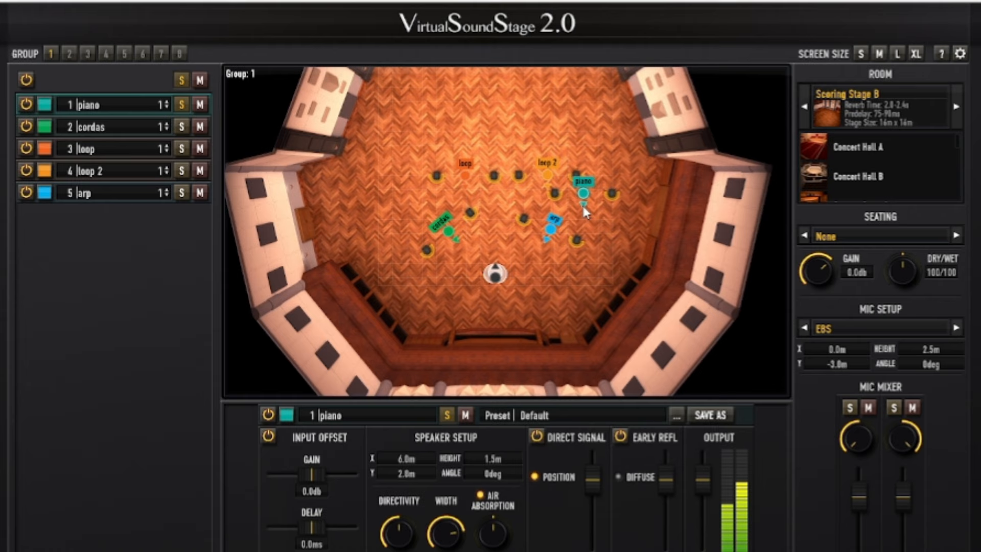
pyautogui.click(961, 107)
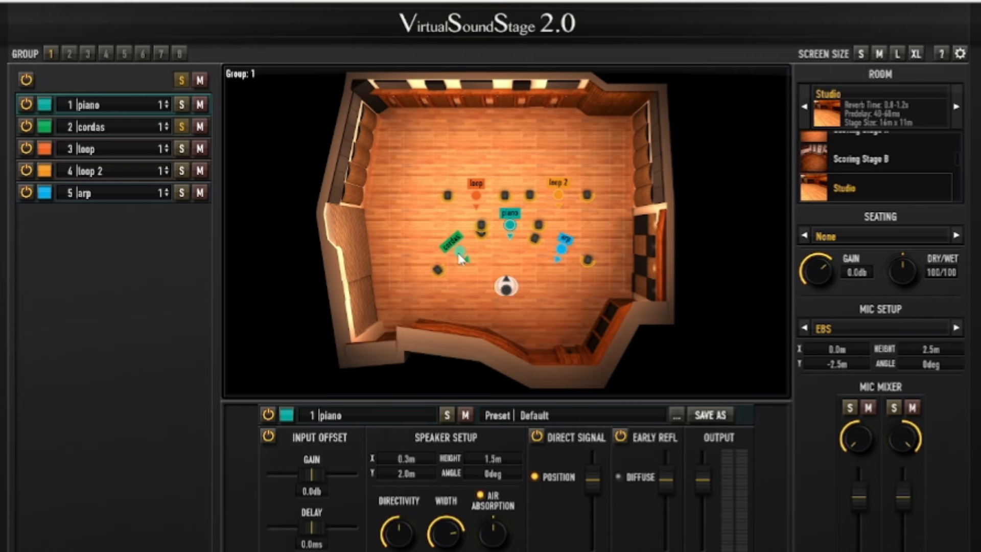
# Step: Move the cordas source around the Studio floor, from the far right back corner to the front right and in toward the microphone
pyautogui.click(457, 251)
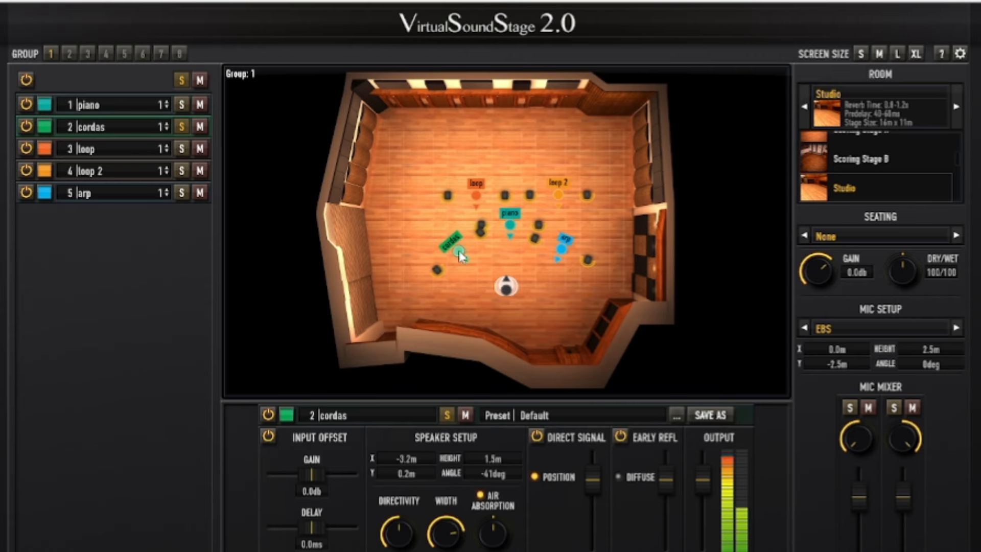
pyautogui.moveTo(463, 255); pyautogui.dragTo(414, 144)
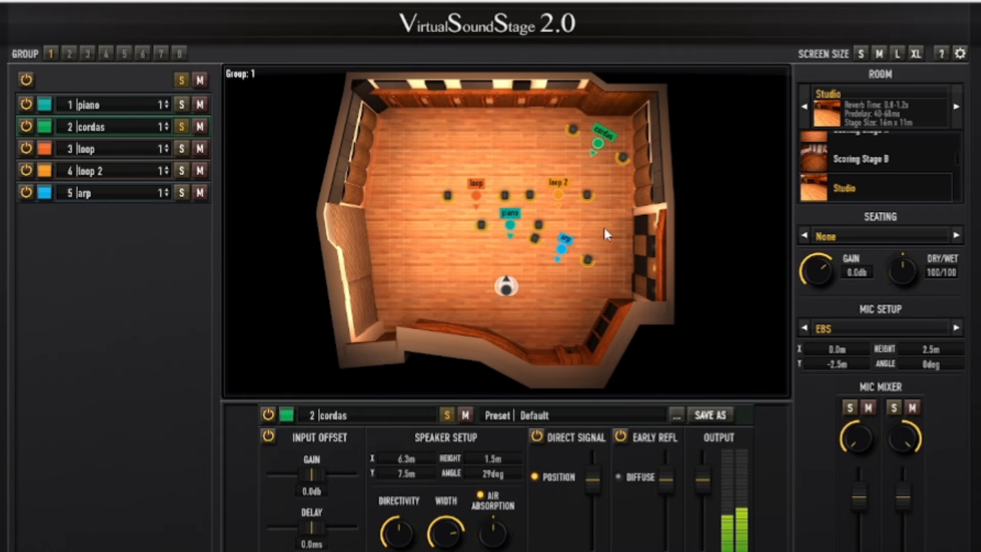
pyautogui.moveTo(599, 148); pyautogui.dragTo(608, 276)
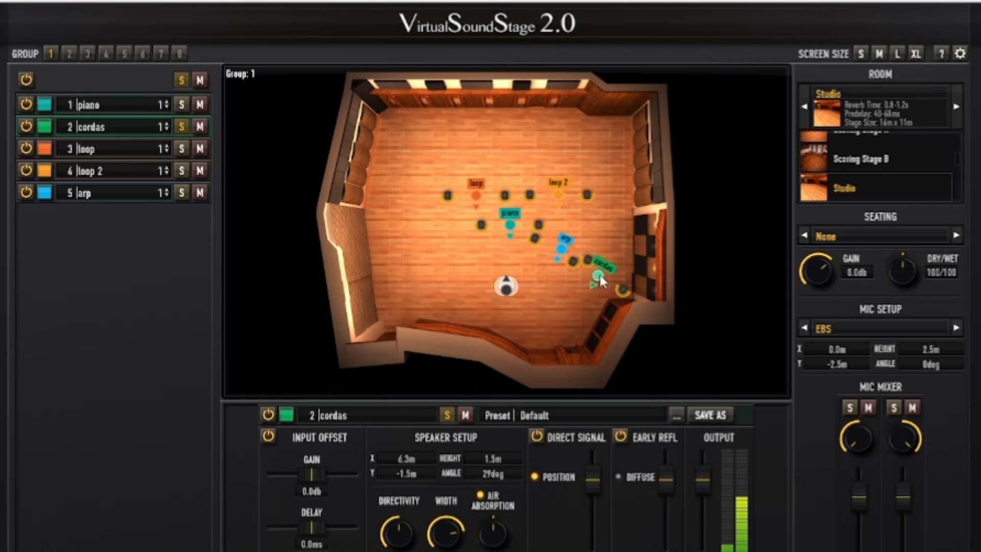
pyautogui.moveTo(600, 278); pyautogui.dragTo(544, 264)
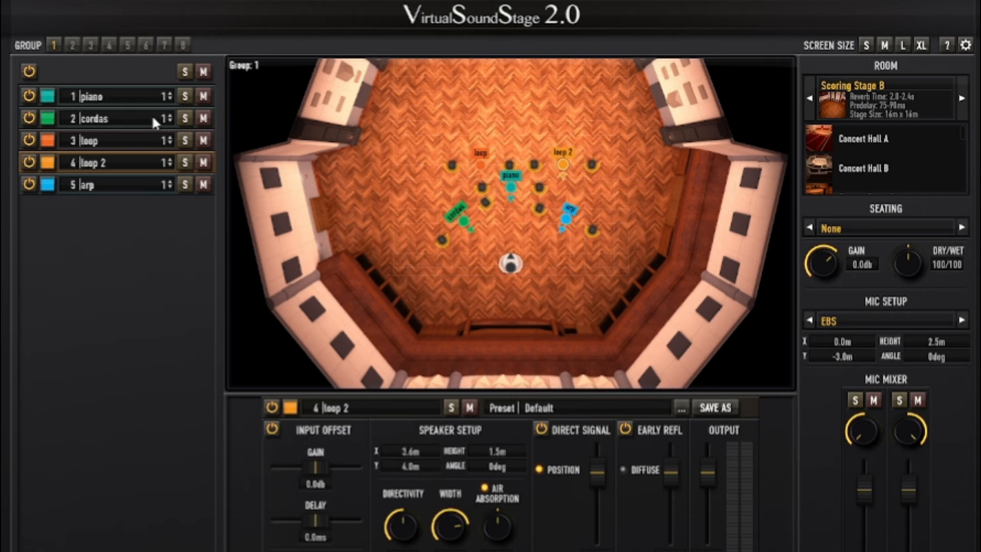
# Step: Solo the piano and audition it around Scoring Stage B, ending at about X 6.0 m, Y 2.8 m
pyautogui.click(185, 96)
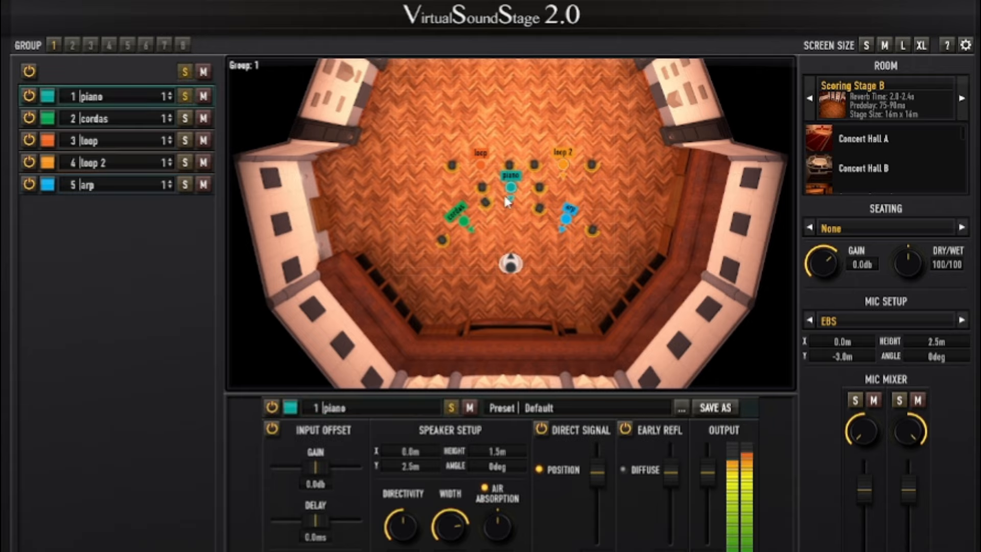
pyautogui.moveTo(510, 188); pyautogui.dragTo(456, 282)
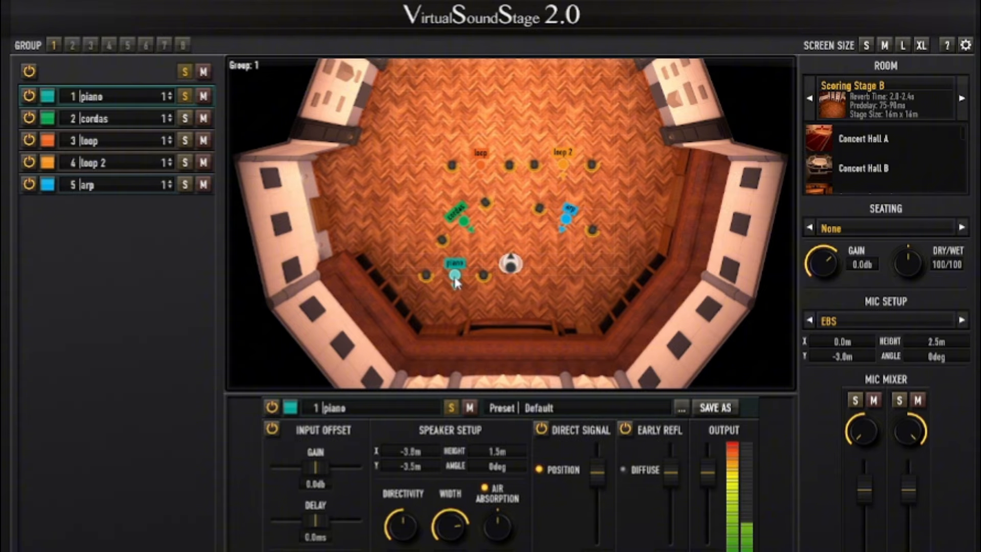
pyautogui.moveTo(456, 282); pyautogui.dragTo(613, 256)
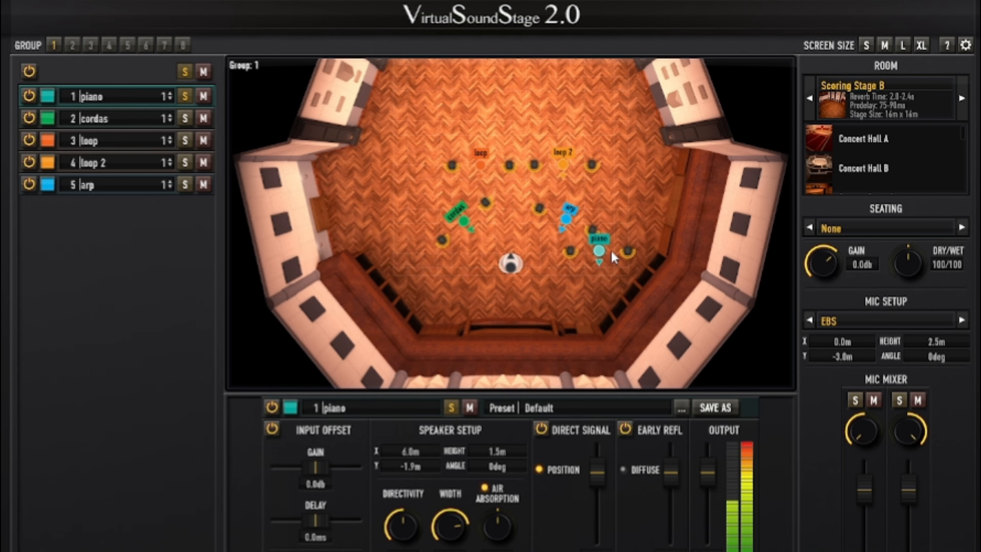
pyautogui.moveTo(612, 251); pyautogui.dragTo(586, 196)
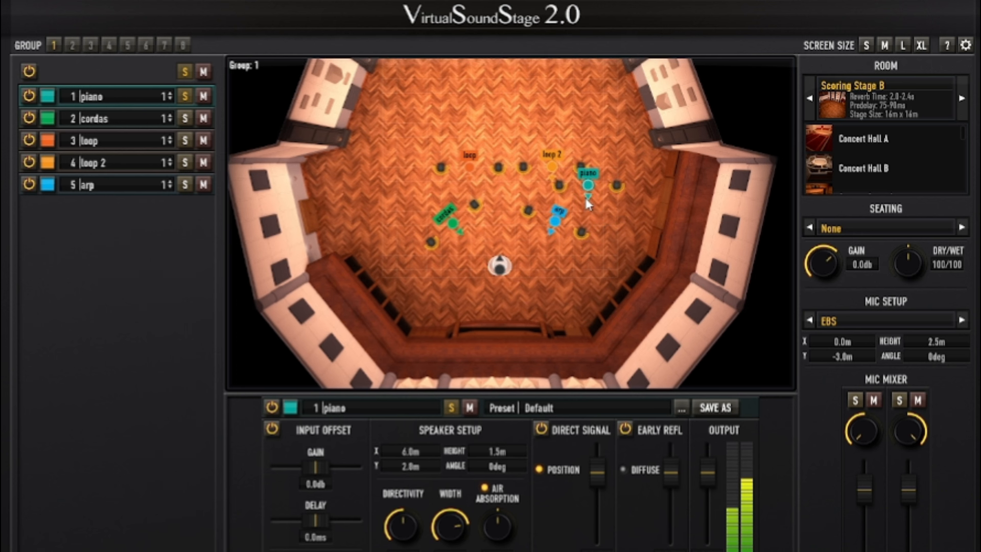
# Step: Switch the room to Studio and move the piano back near the centre, at about X 0.3 m, Y 2.0 m
pyautogui.click(962, 99)
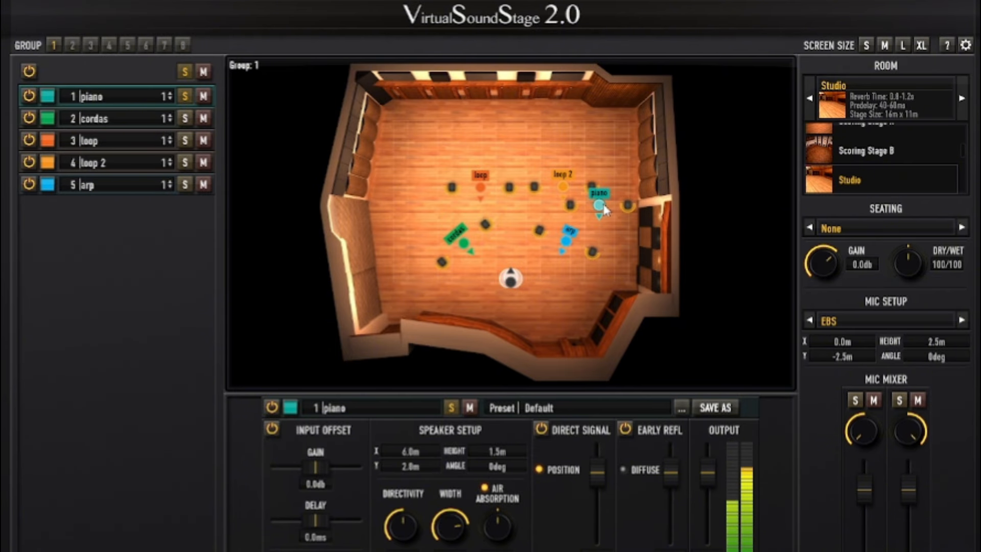
pyautogui.moveTo(599, 205); pyautogui.dragTo(517, 221)
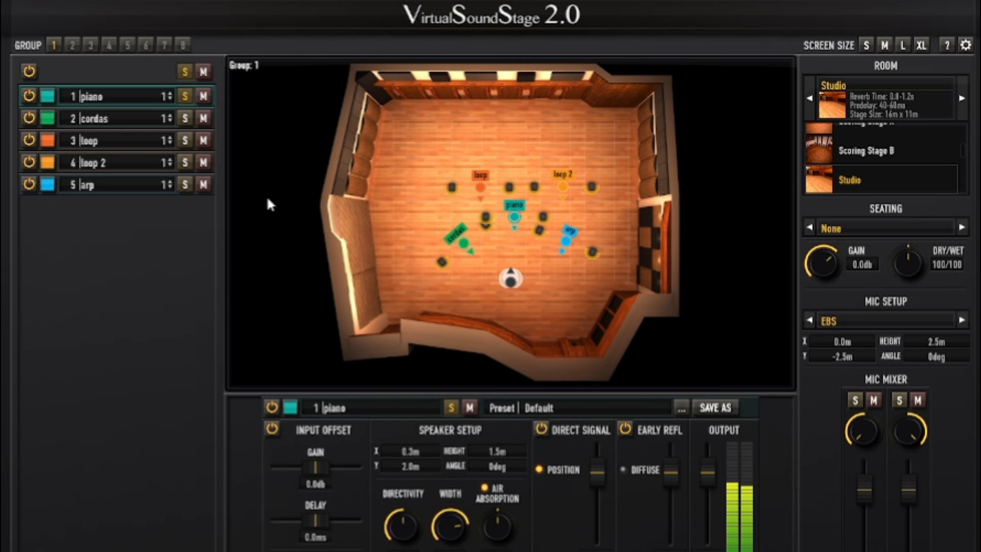
# Step: Solo cordas instead of the piano and audition it across the Studio, ending at about X 2.5 m, Y -0.4 m
pyautogui.click(180, 123)
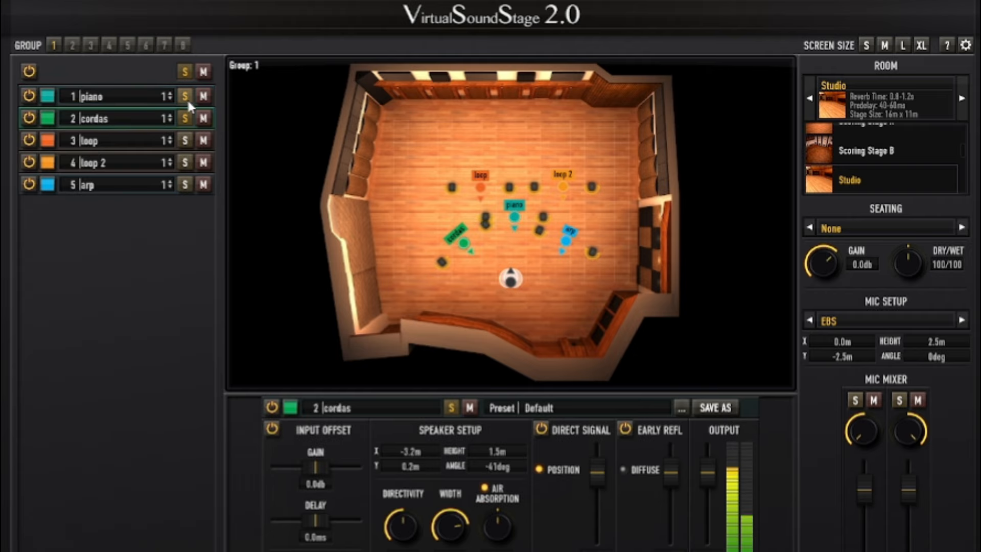
pyautogui.click(187, 94)
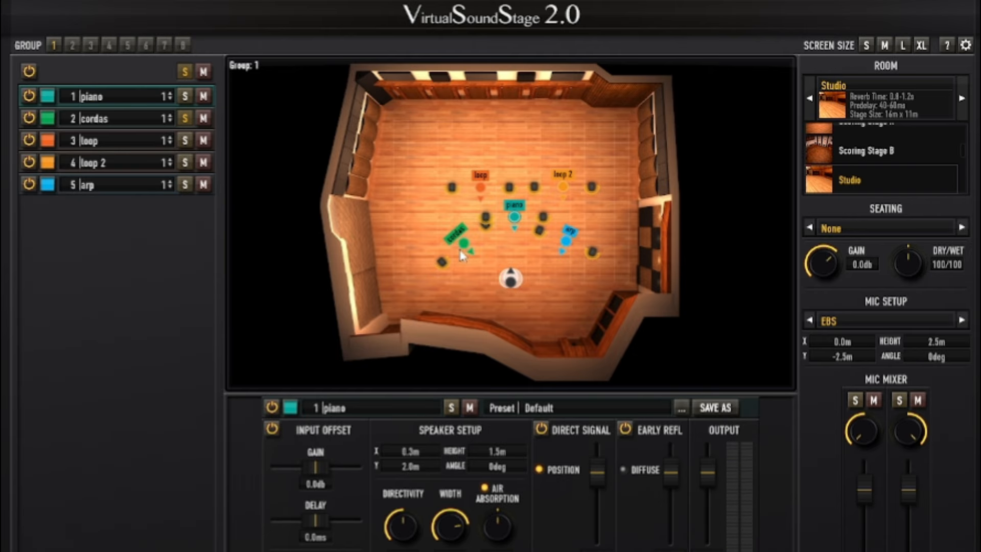
pyautogui.moveTo(464, 244)
pyautogui.mouseDown()
pyautogui.moveTo(484, 263)
pyautogui.moveTo(417, 189)
pyautogui.moveTo(400, 125)
pyautogui.moveTo(417, 149)
pyautogui.moveTo(613, 143)
pyautogui.moveTo(624, 130)
pyautogui.moveTo(614, 272)
pyautogui.mouseUp()
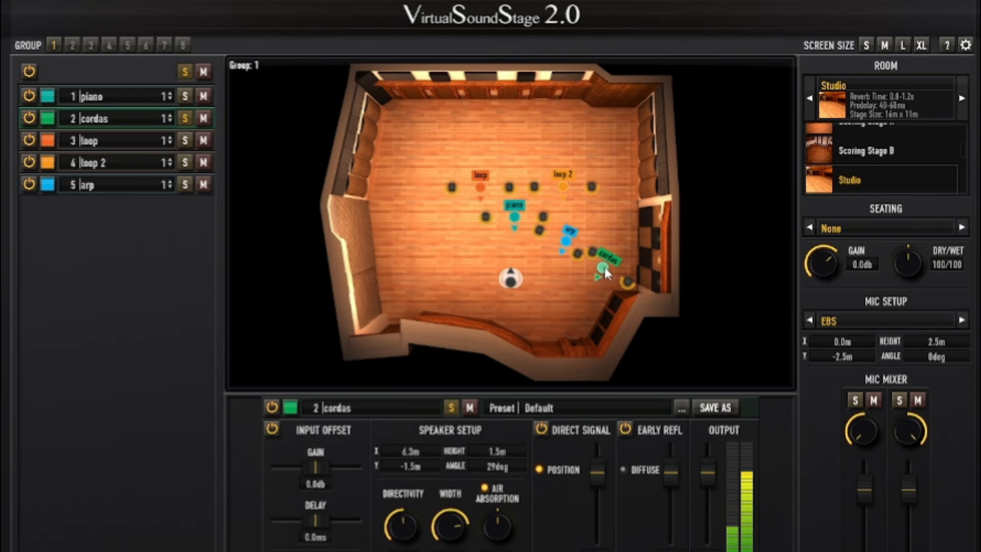
pyautogui.moveTo(605, 267); pyautogui.dragTo(548, 256)
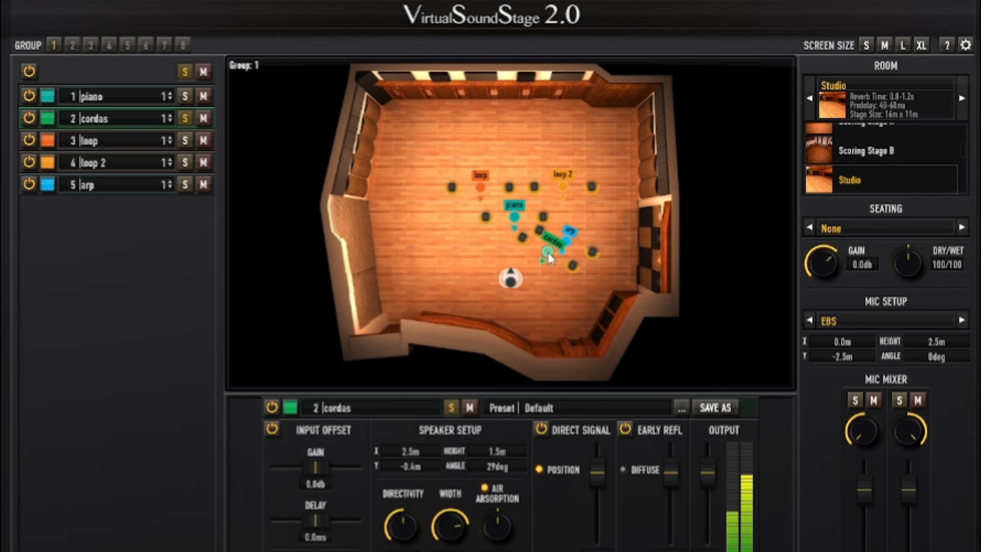
# Step: Solo the piano together with cordas and move cordas to the left of the microphone
pyautogui.click(182, 97)
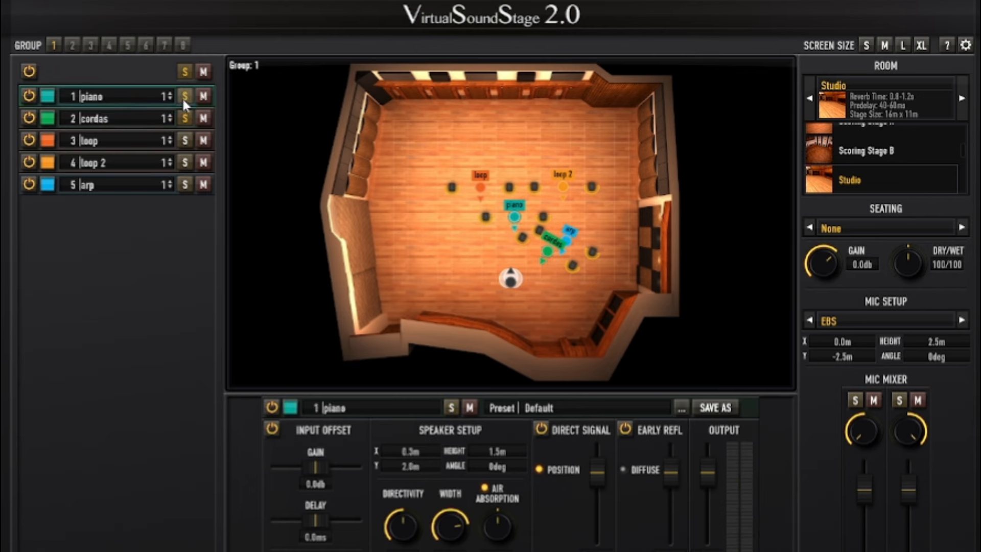
pyautogui.moveTo(550, 253)
pyautogui.mouseDown()
pyautogui.moveTo(480, 239)
pyautogui.moveTo(486, 261)
pyautogui.moveTo(482, 250)
pyautogui.mouseUp()
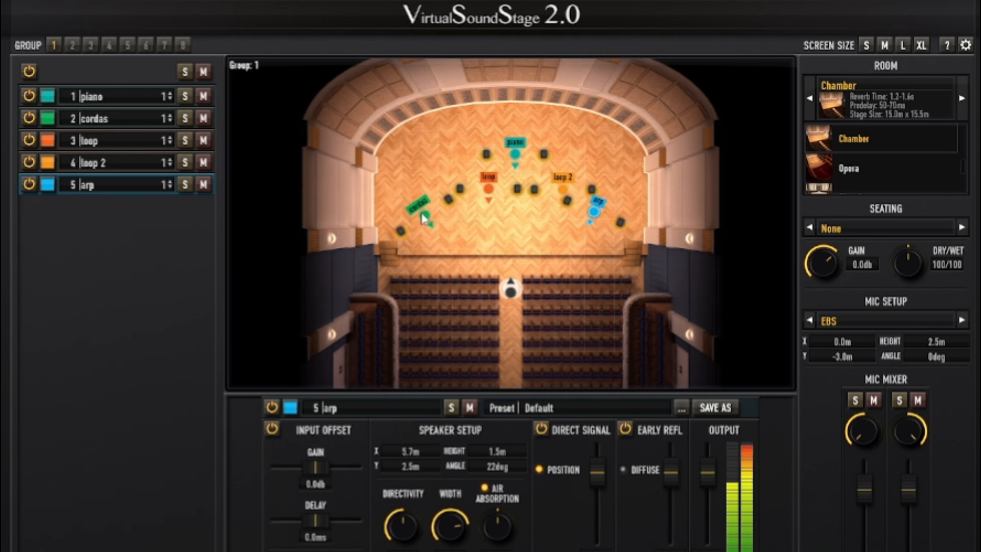
# Step: In the Chamber room, reposition cordas to about X -5.1 m, Y 1.6 m and arp to about X 5.6 m, Y 1.8 m
pyautogui.moveTo(427, 223); pyautogui.dragTo(439, 232)
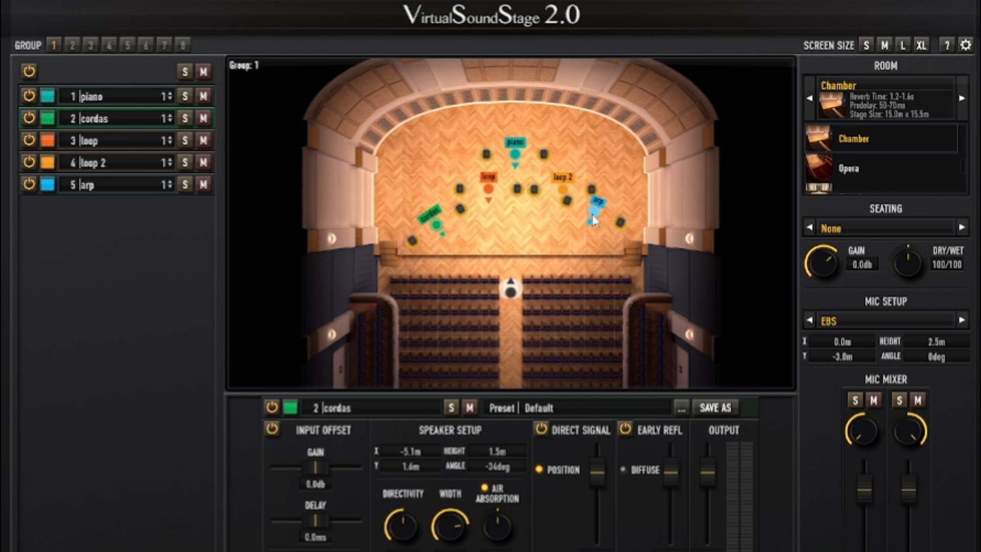
pyautogui.moveTo(591, 229); pyautogui.dragTo(596, 229)
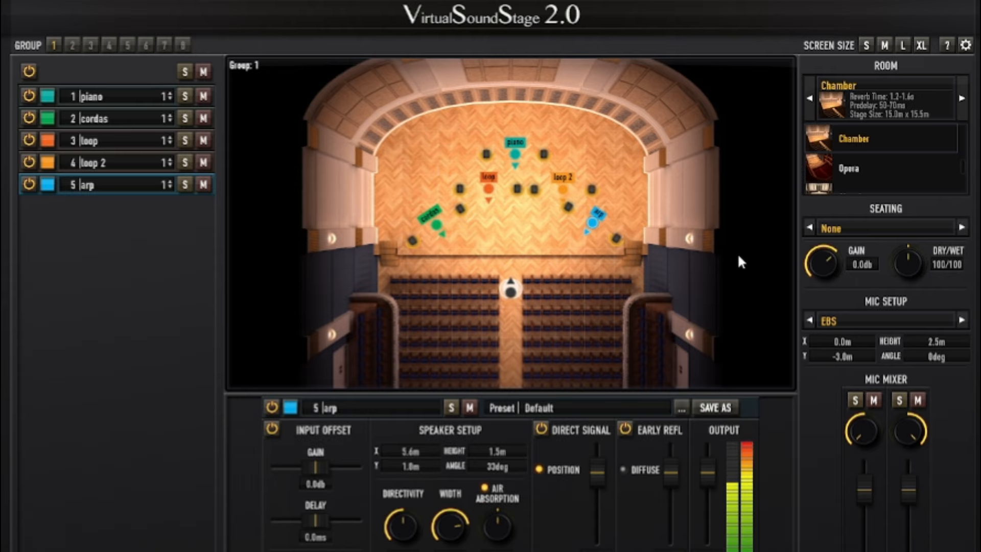
# Step: Audition the mix in the Opera room and change the room to Church
pyautogui.click(961, 113)
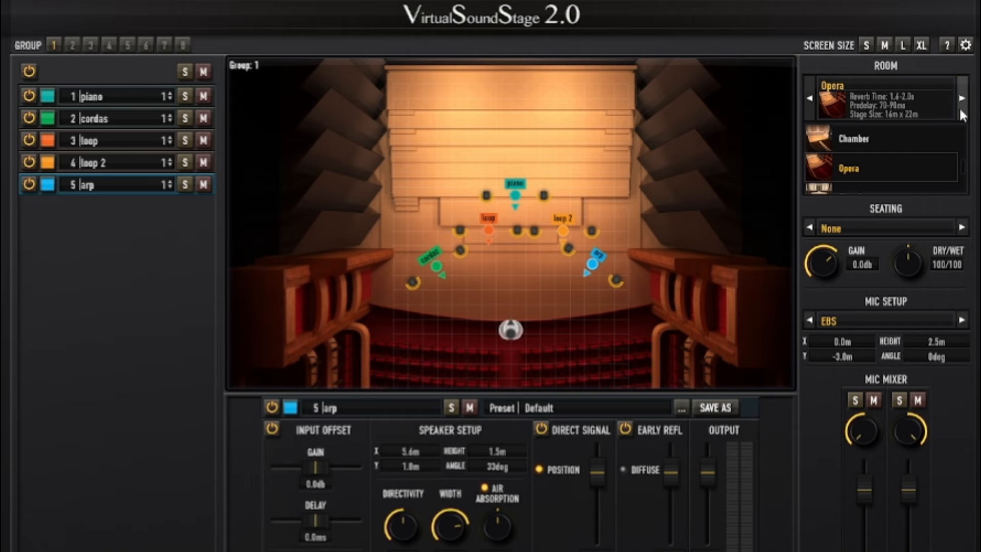
pyautogui.click(962, 113)
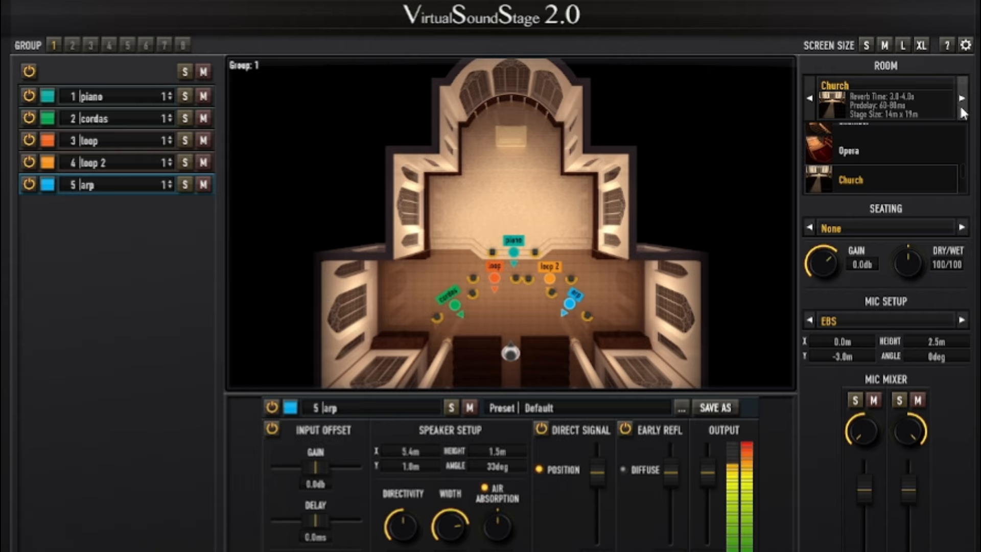
# Step: Solo the piano and sweep its speaker width down to minimum and up to maximum
pyautogui.click(185, 97)
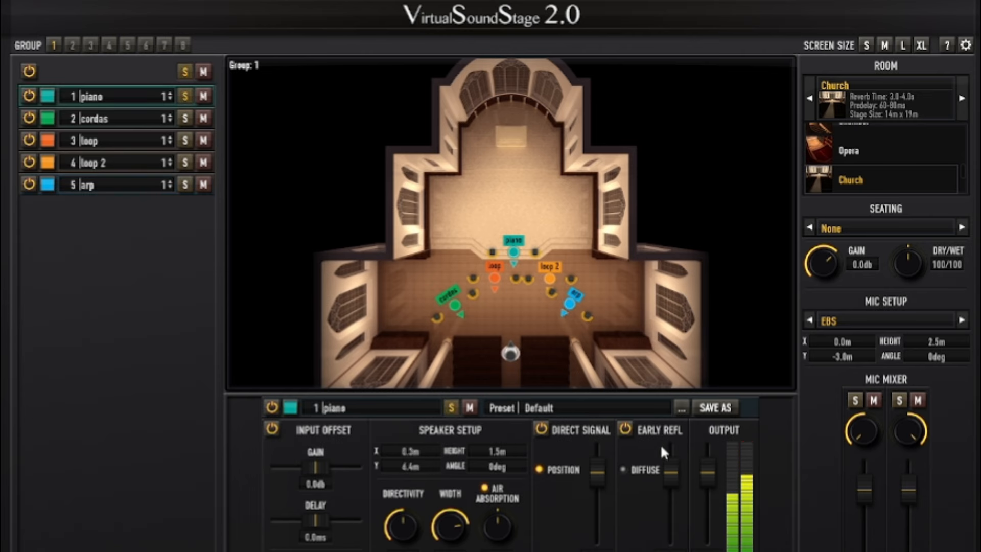
pyautogui.moveTo(451, 524); pyautogui.dragTo(451, 551)
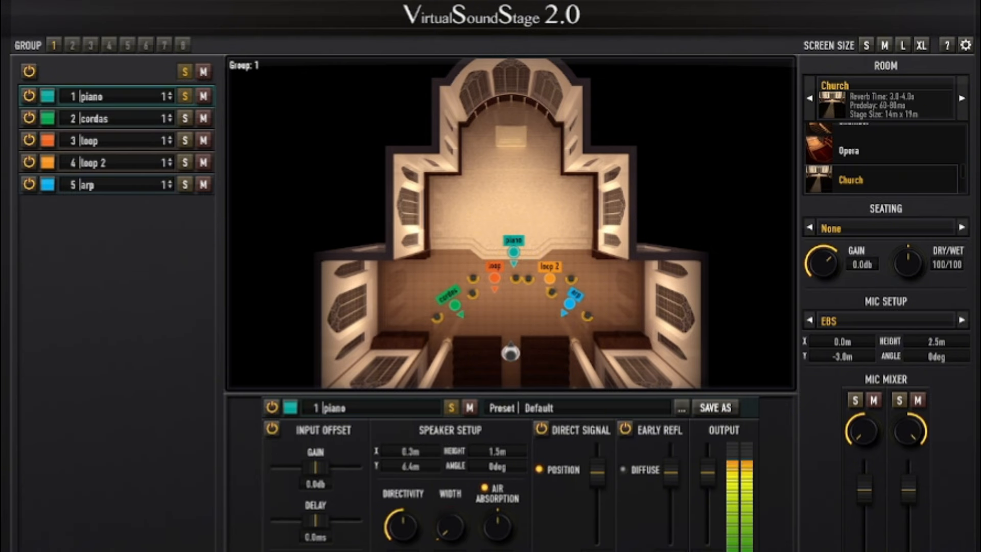
pyautogui.moveTo(450, 526); pyautogui.dragTo(456, 498)
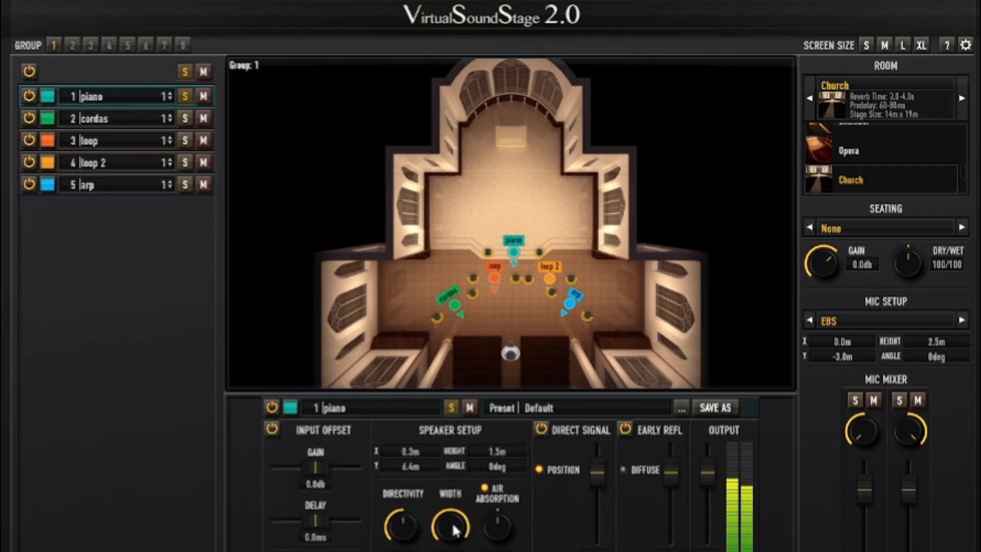
# Step: Raise the piano's directivity to nearly maximum and reduce its speaker width to slightly above half
pyautogui.moveTo(409, 537); pyautogui.dragTo(403, 467)
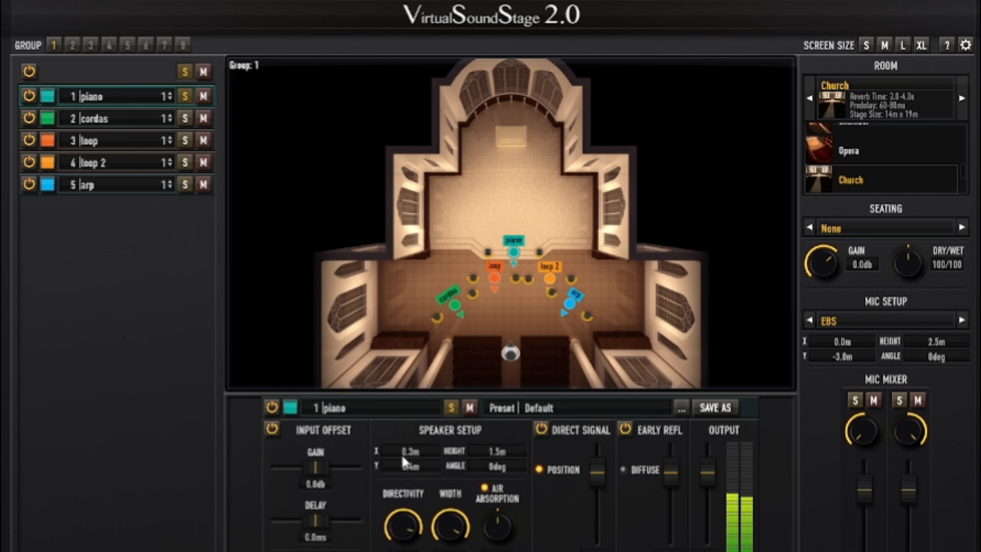
pyautogui.moveTo(450, 526); pyautogui.dragTo(450, 547)
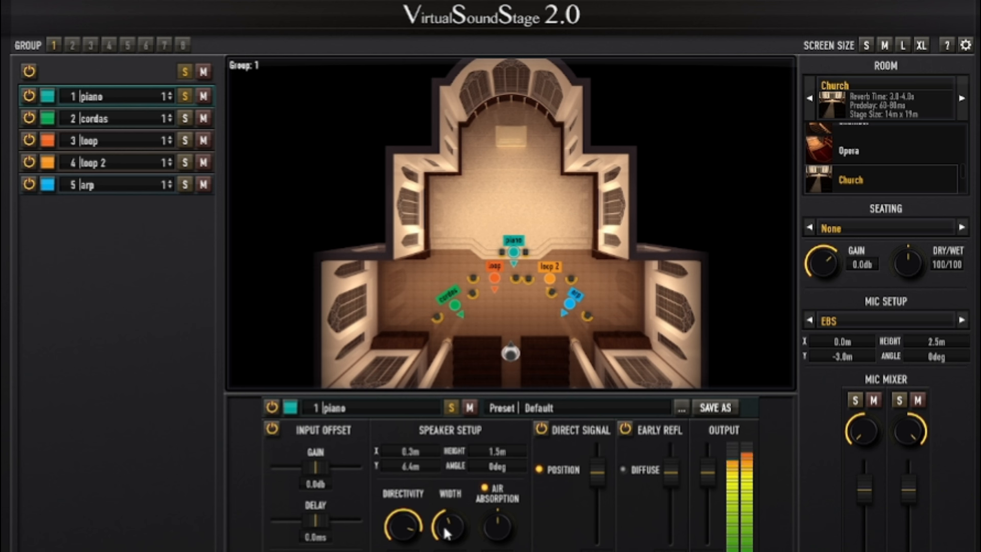
pyautogui.moveTo(440, 534); pyautogui.dragTo(448, 508)
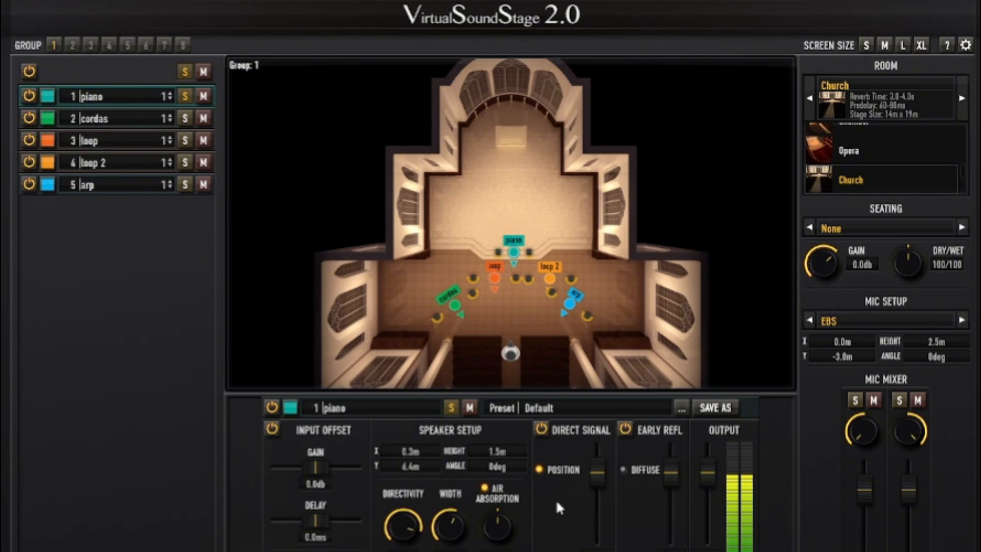
# Step: Try small adjustments to the piano's early reflections and direct signal levels
pyautogui.moveTo(671, 472)
pyautogui.mouseDown()
pyautogui.moveTo(671, 528)
pyautogui.moveTo(661, 477)
pyautogui.mouseUp()
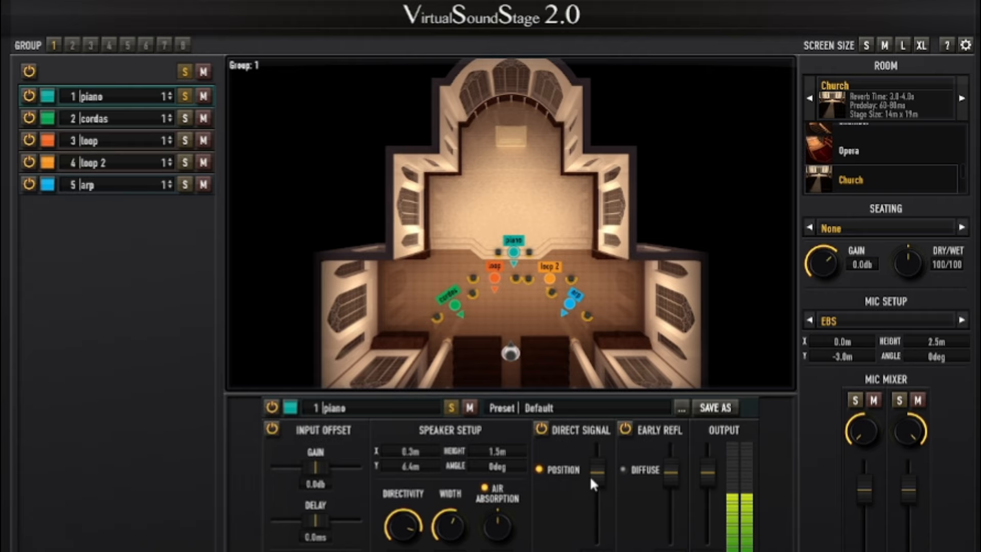
pyautogui.moveTo(596, 483)
pyautogui.mouseDown()
pyautogui.moveTo(599, 536)
pyautogui.moveTo(599, 470)
pyautogui.mouseUp()
# Step: Audition the NOS, ORTF, AB 30 and AB 60 microphone setups and end on AB 90
pyautogui.click(960, 320)
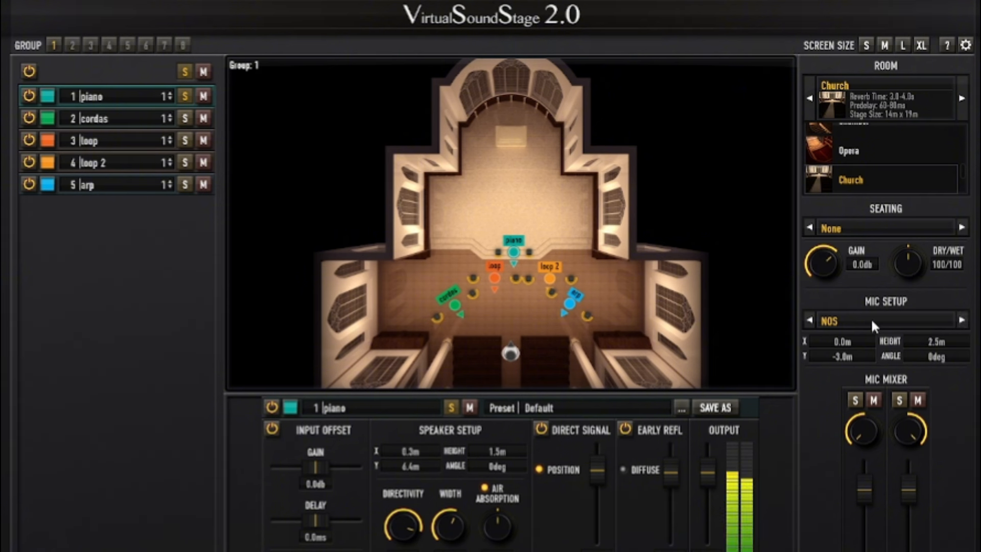
pyautogui.click(960, 320)
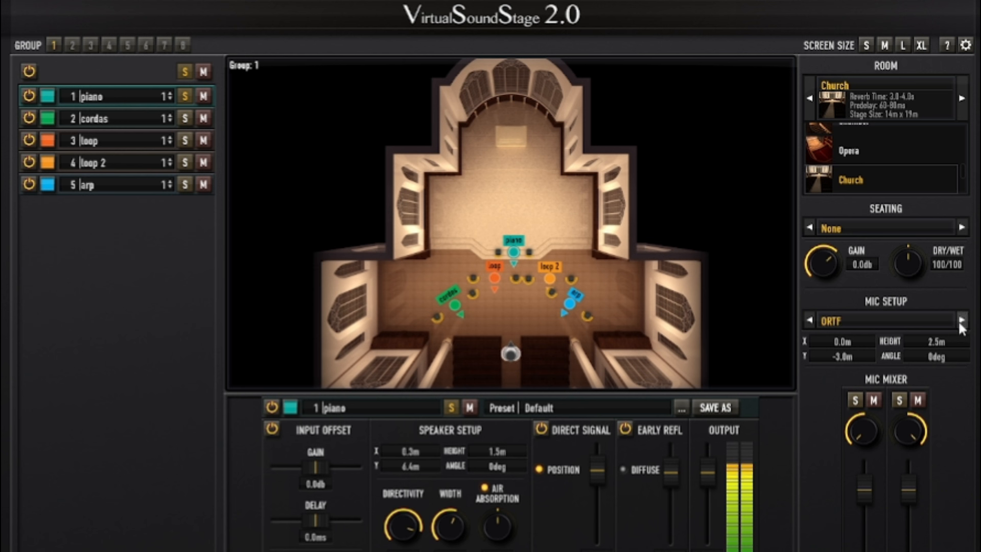
pyautogui.click(960, 320)
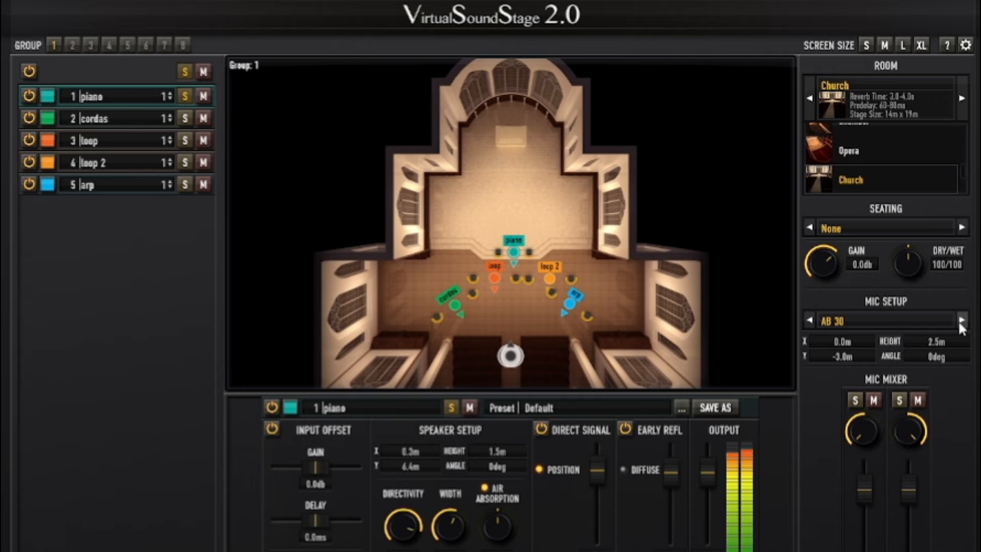
pyautogui.click(960, 320)
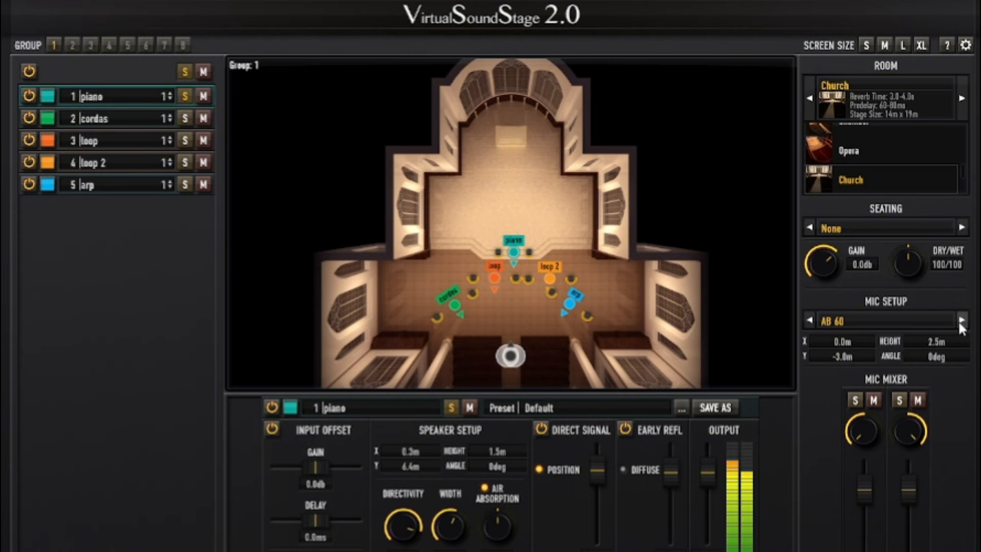
pyautogui.click(960, 320)
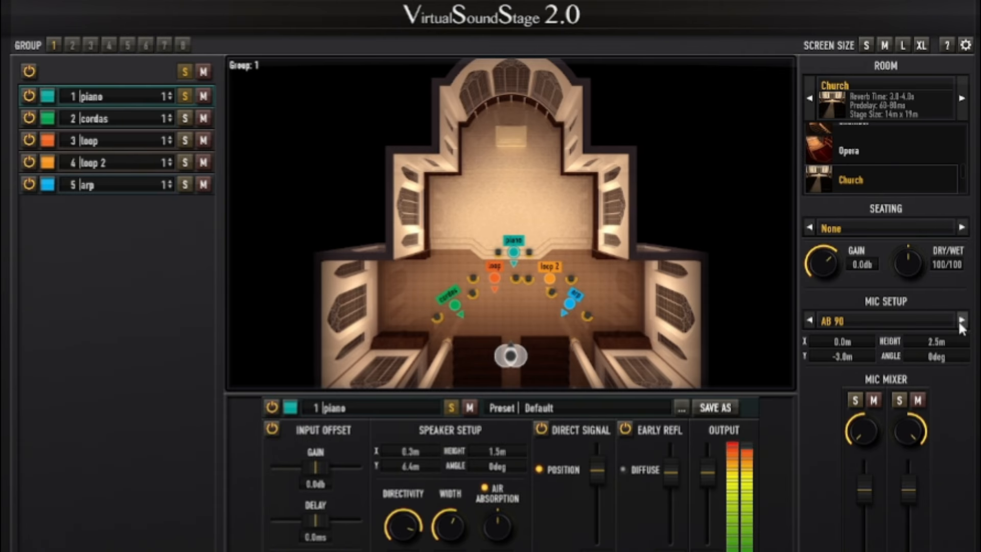
# Step: Audition the AB 120 microphone setup and switch on to AB 200
pyautogui.click(960, 320)
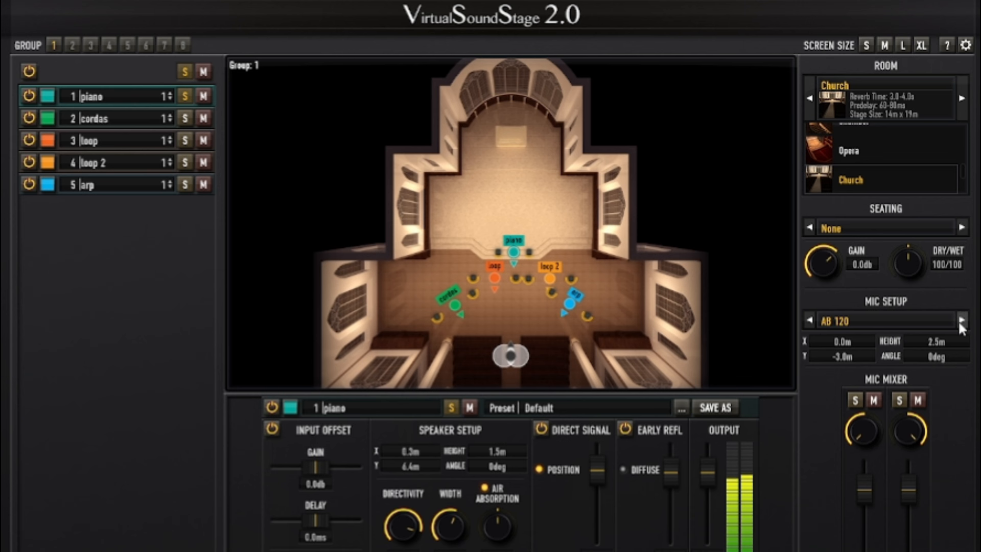
pyautogui.click(960, 321)
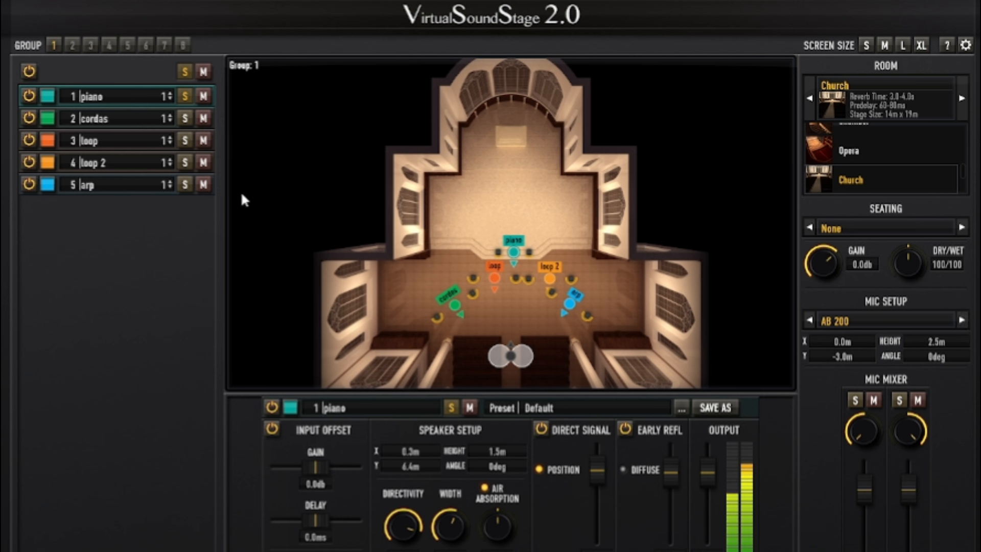
# Step: Solo cordas, arp, loop 2 and loop one after another alongside the already soloed piano
pyautogui.click(115, 117)
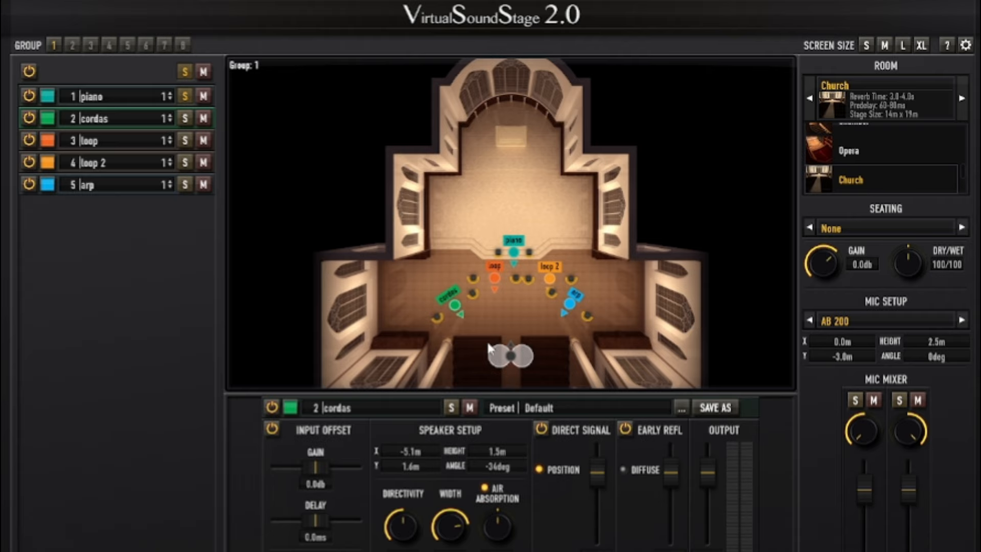
pyautogui.click(184, 117)
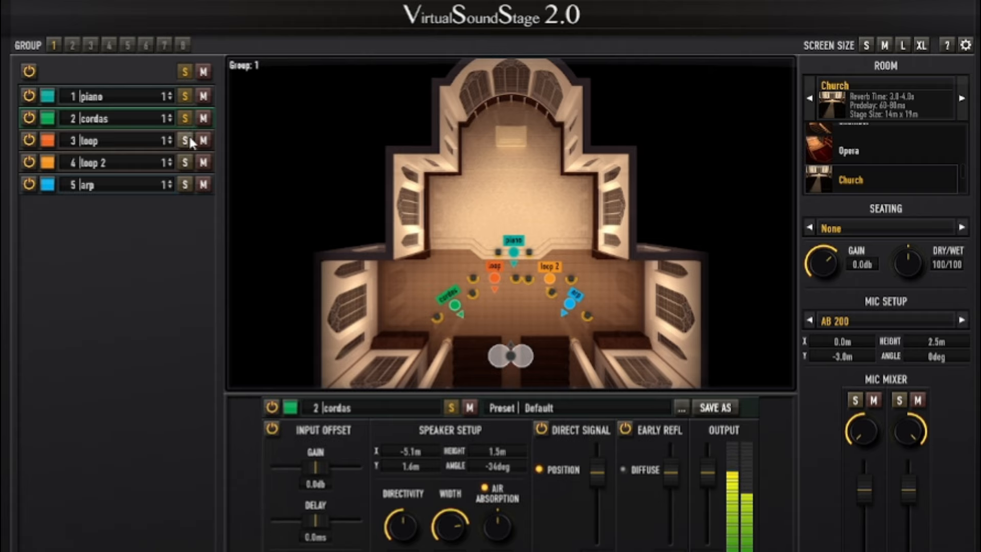
pyautogui.click(185, 186)
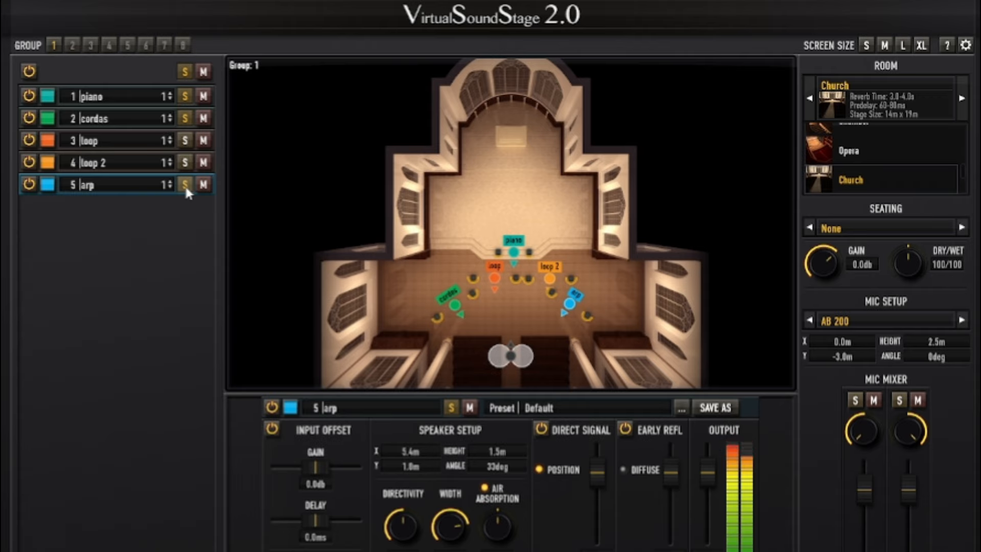
pyautogui.click(184, 161)
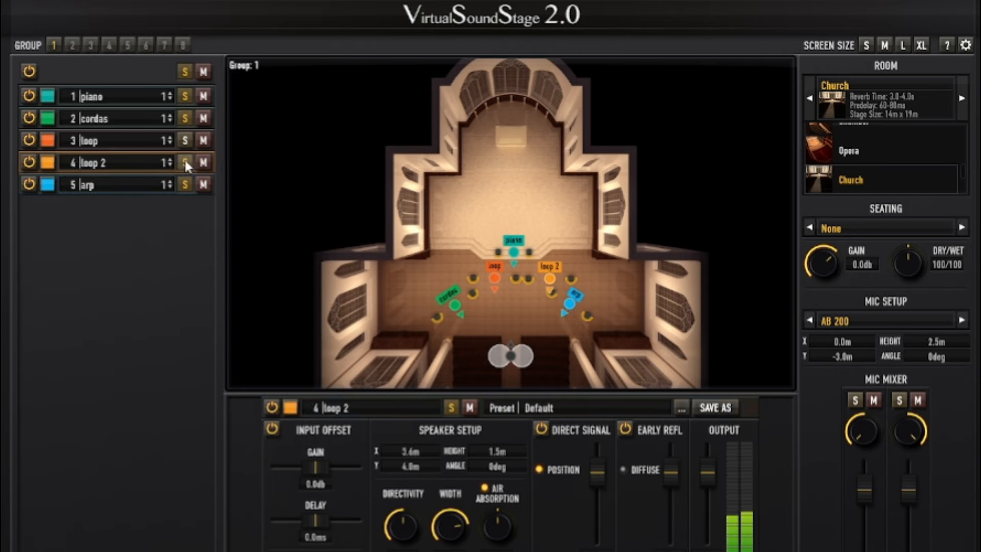
pyautogui.click(186, 140)
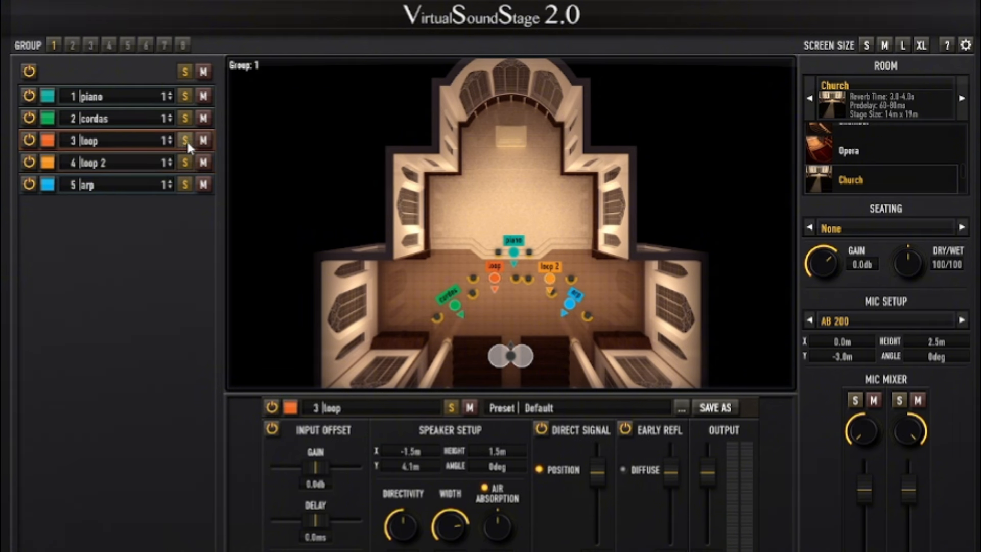
# Step: Turn off solo on all five instruments, from piano down to arp
pyautogui.click(186, 95)
pyautogui.click(184, 118)
pyautogui.click(187, 140)
pyautogui.click(186, 162)
pyautogui.click(186, 184)
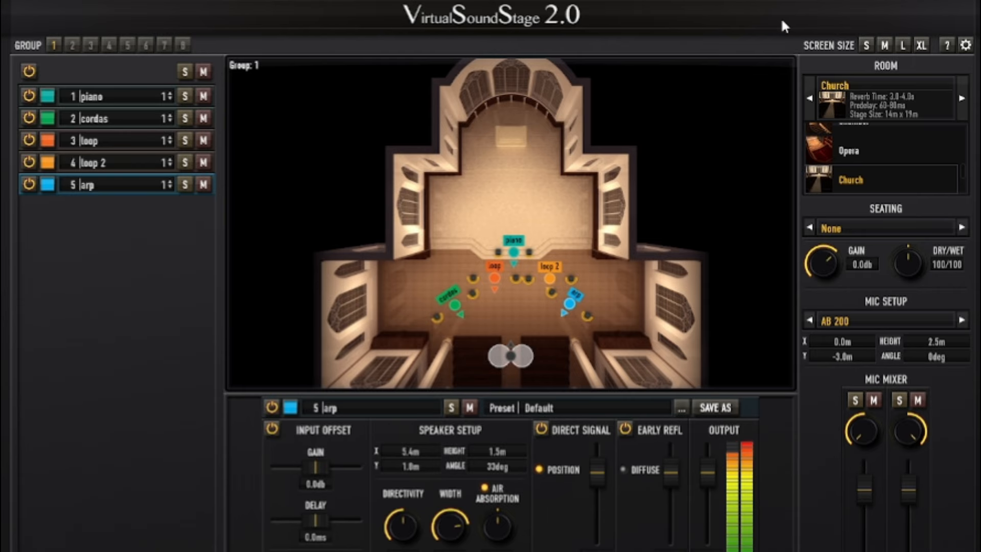
# Step: Audition the full mix in the Cathedral room and switch the room to Free Field
pyautogui.click(962, 99)
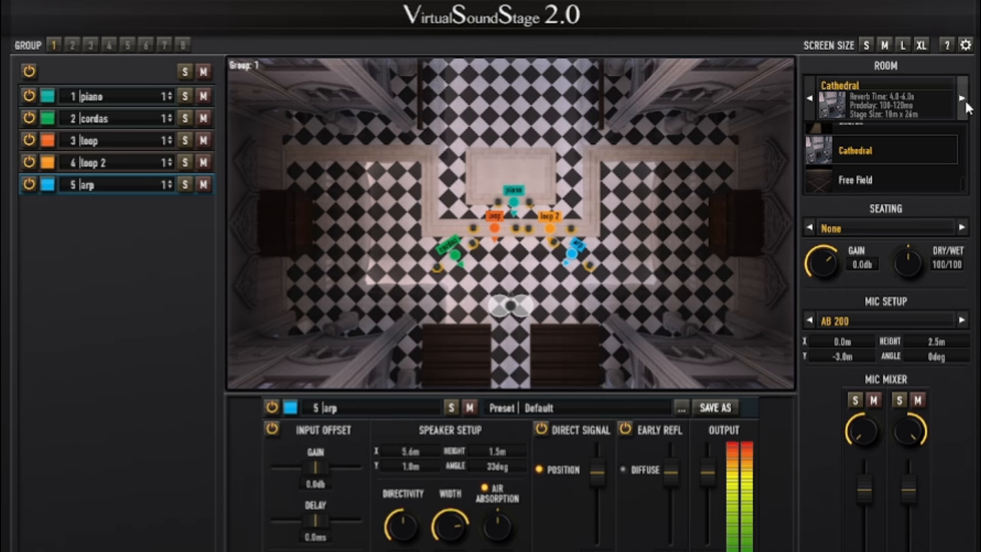
pyautogui.click(962, 98)
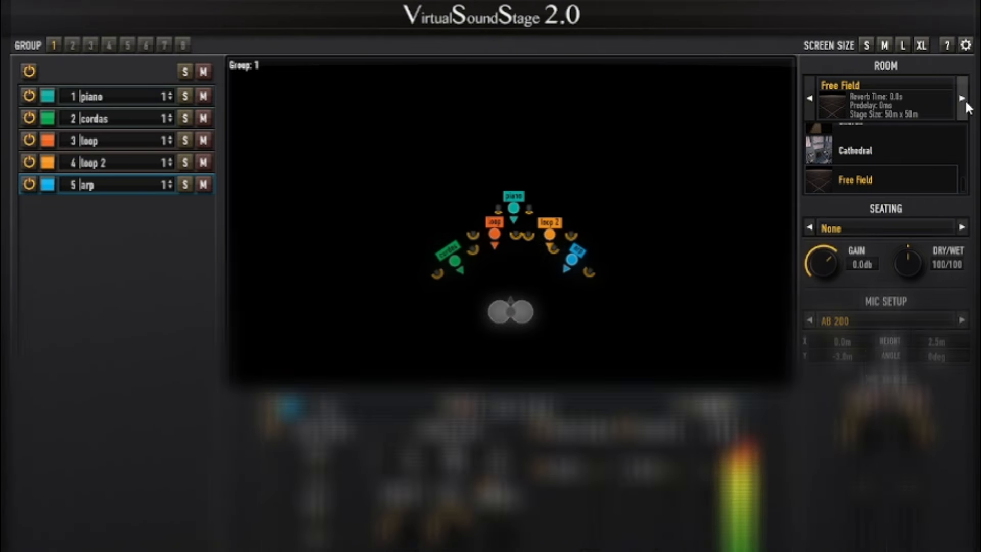